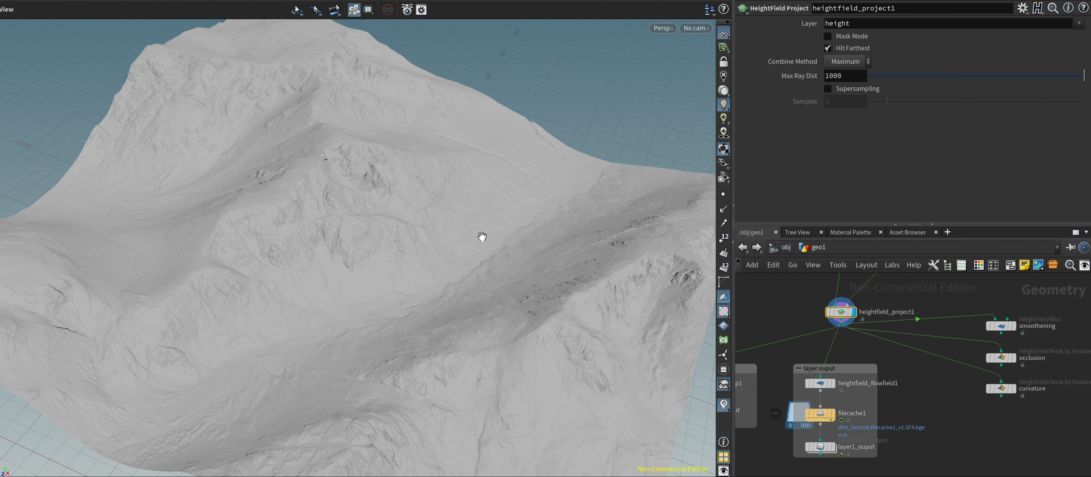
Examine the projected terrain's surface detail up close and from the opposite side of the mountain
scroll(490, 234, up, 8)
scroll(471, 247, up, 2)
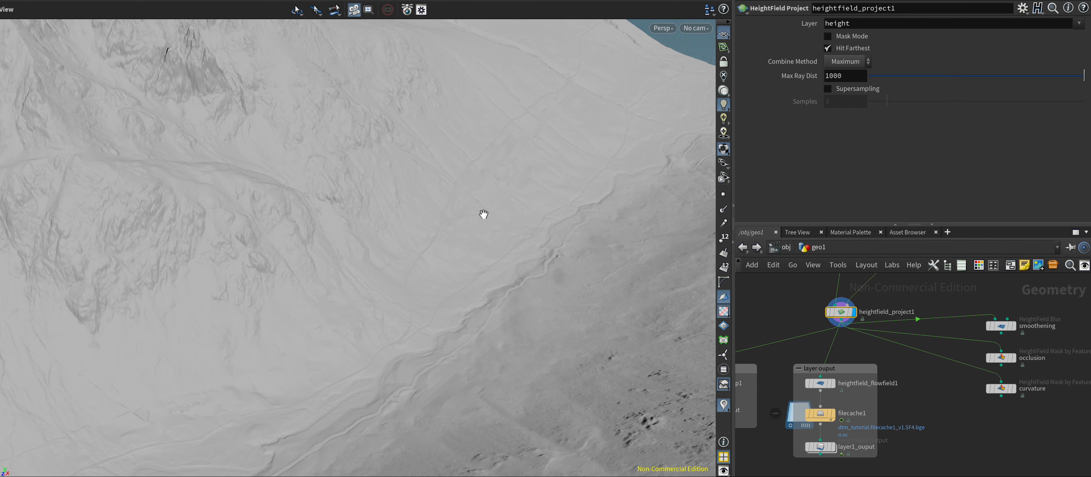
scroll(431, 295, down, 6)
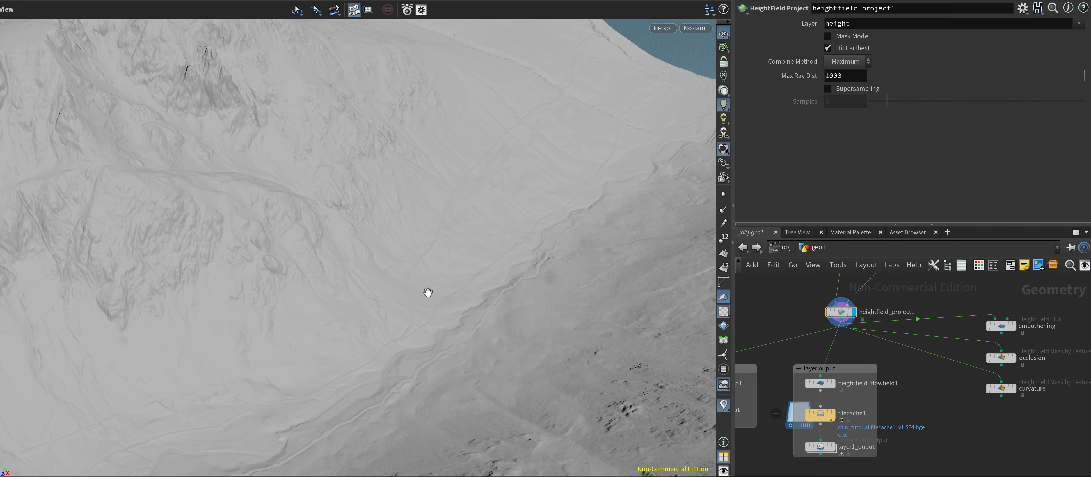
scroll(425, 297, down, 6)
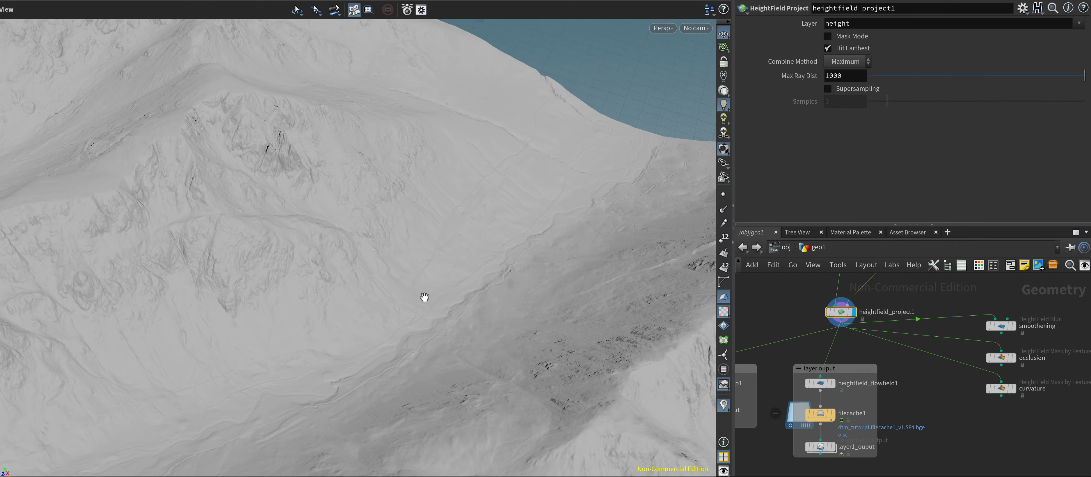
scroll(416, 329, down, 3)
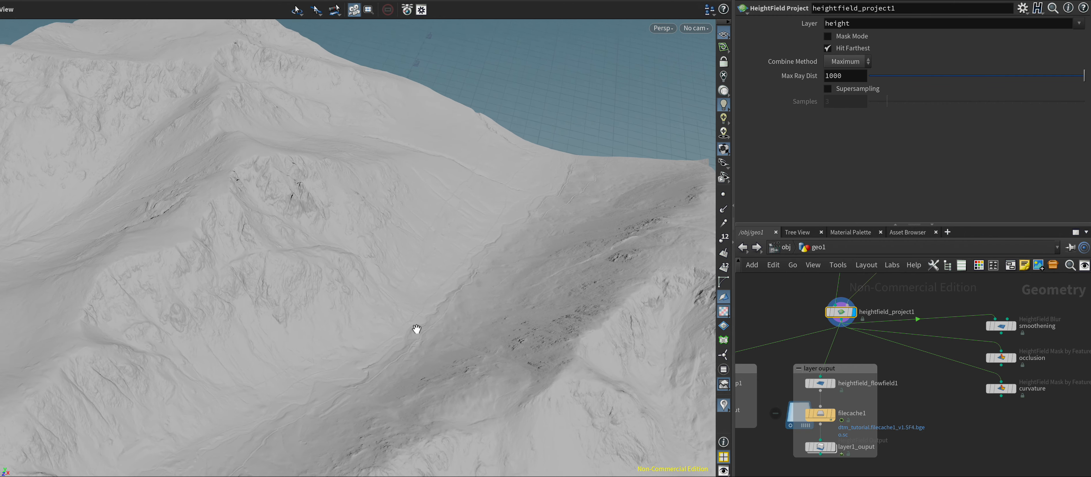
scroll(393, 339, down, 6)
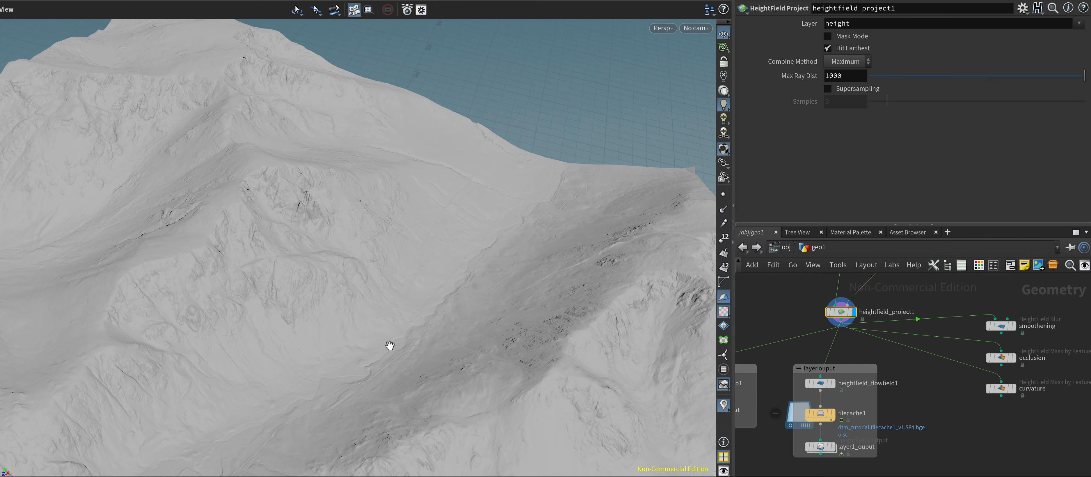
drag(420, 316, 310, 314)
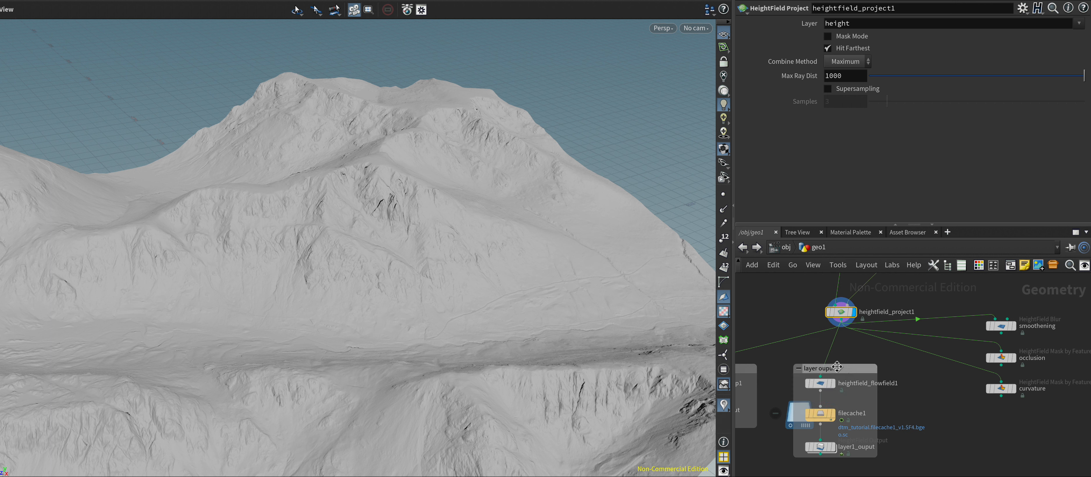
Display the heightfield_flowfield1 result on the terrain and set its rain amount to 0.12
mouse_move(823, 383)
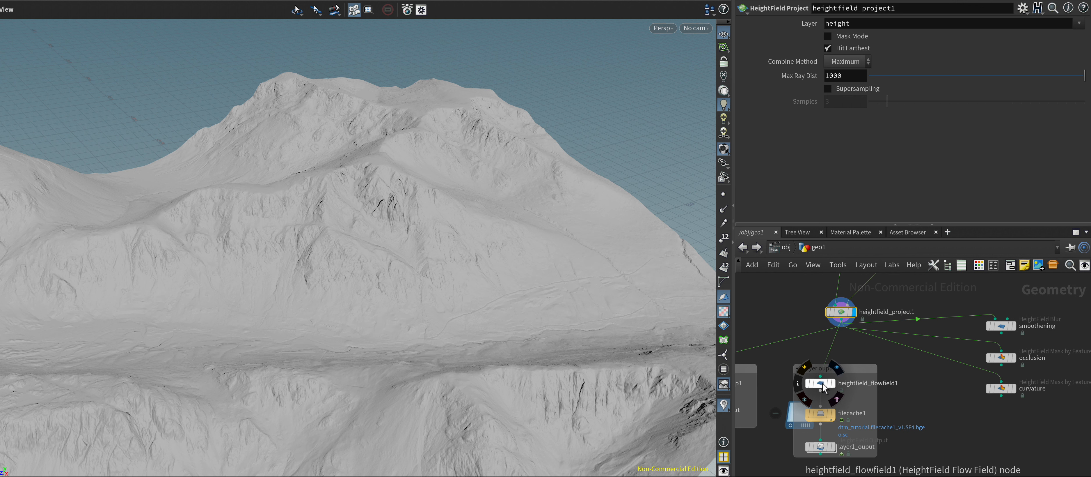
click(837, 371)
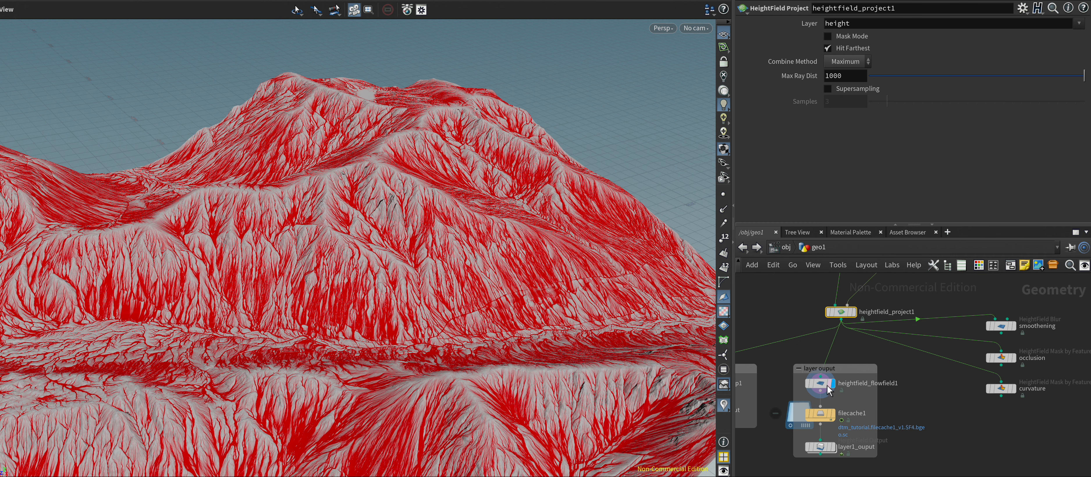
click(829, 387)
drag(874, 58, 872, 58)
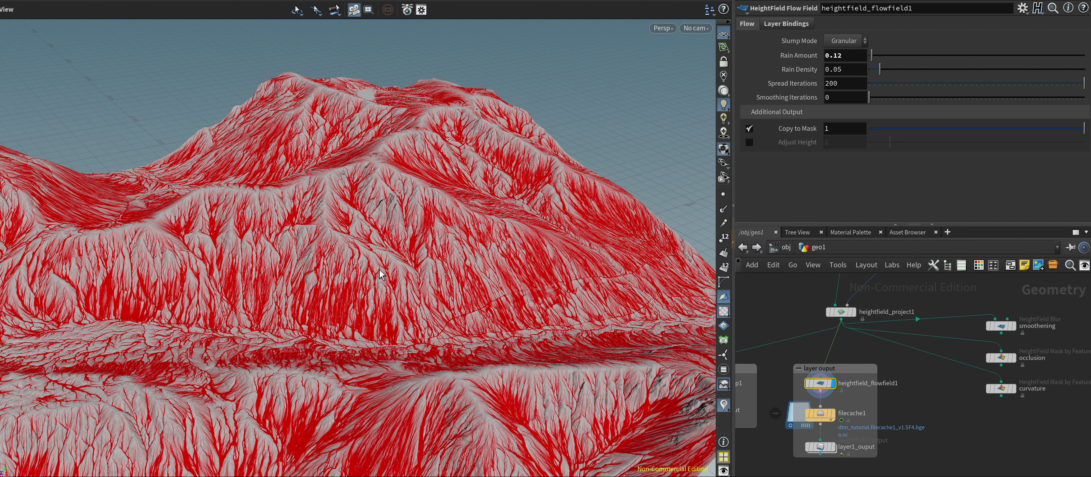
drag(380, 273, 480, 268)
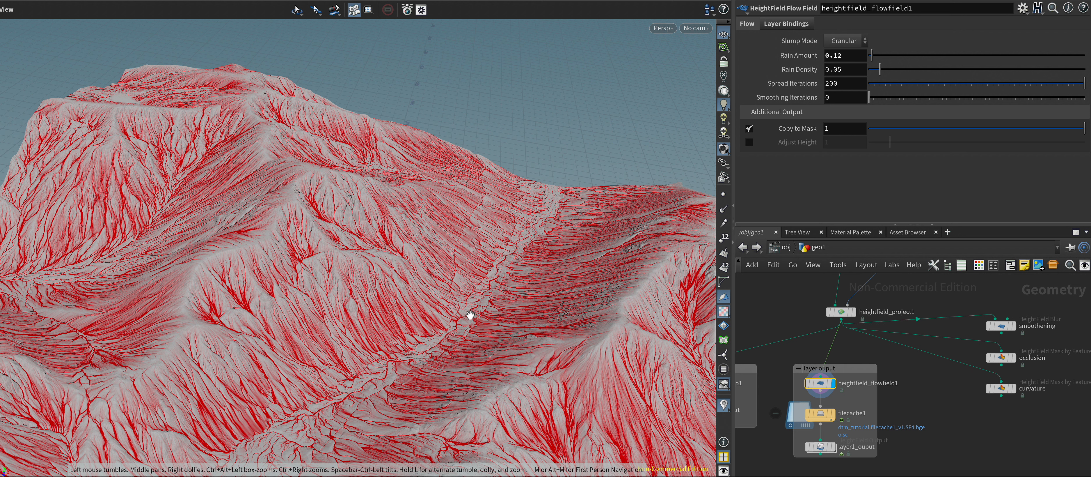
drag(381, 344, 445, 331)
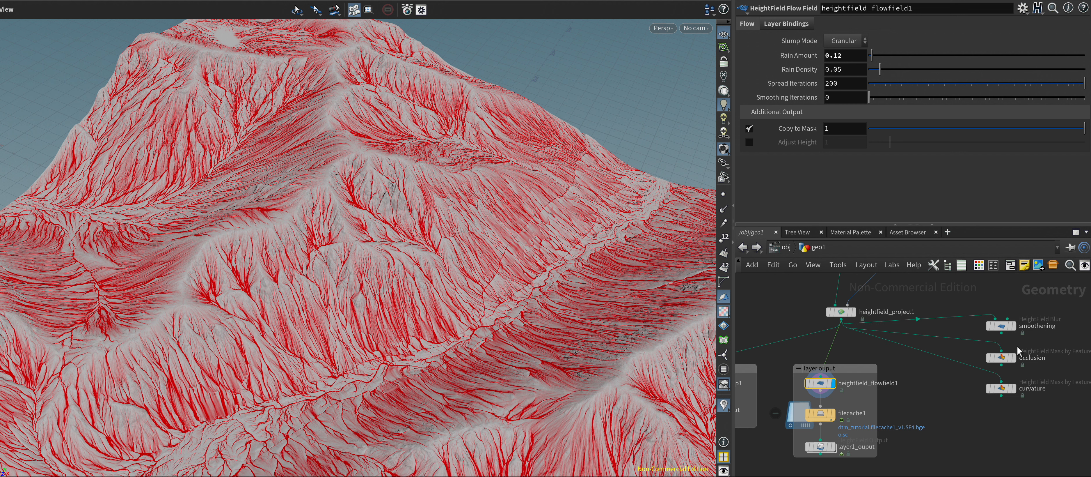
Display the smoothening blur node's result and set its blur radius to 38.8
mouse_move(1004, 327)
click(1018, 310)
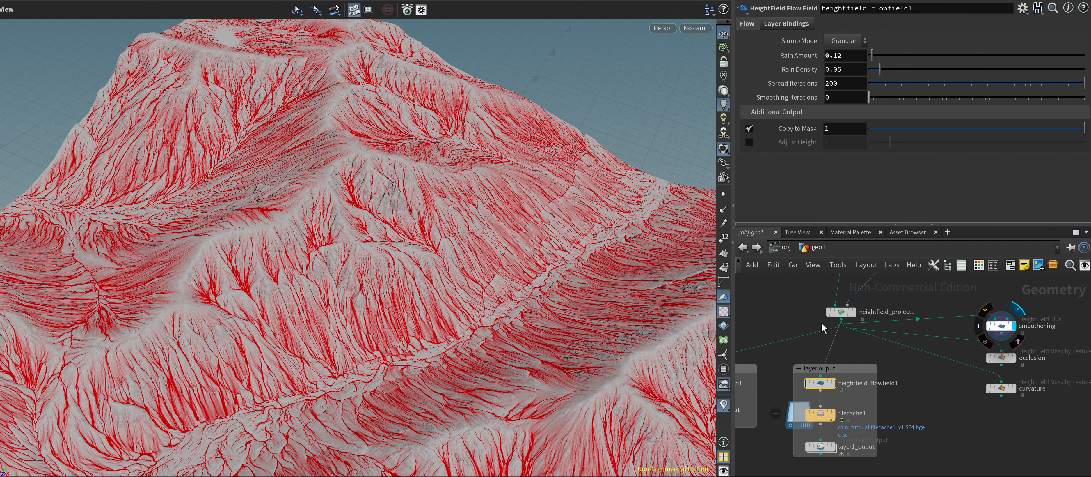
drag(546, 292, 576, 275)
click(994, 325)
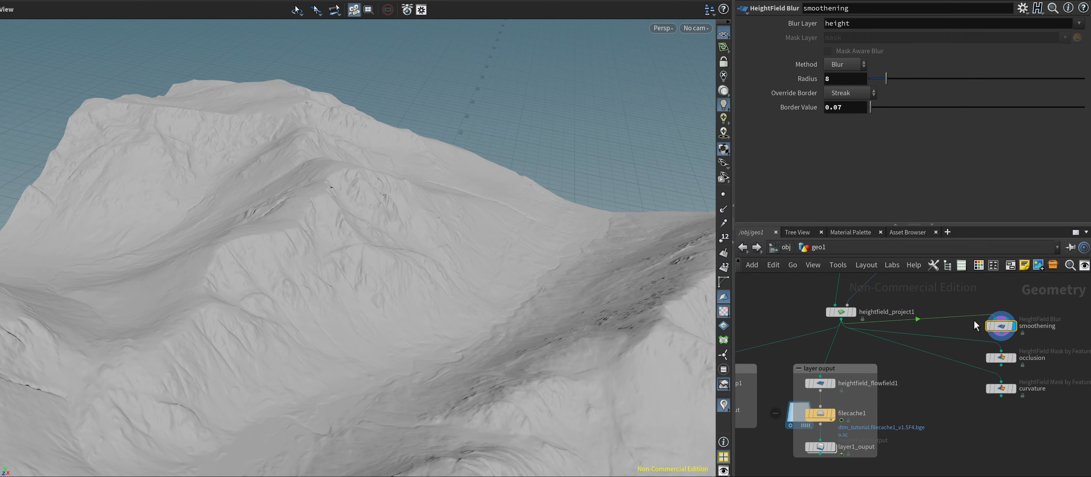
drag(887, 77, 927, 77)
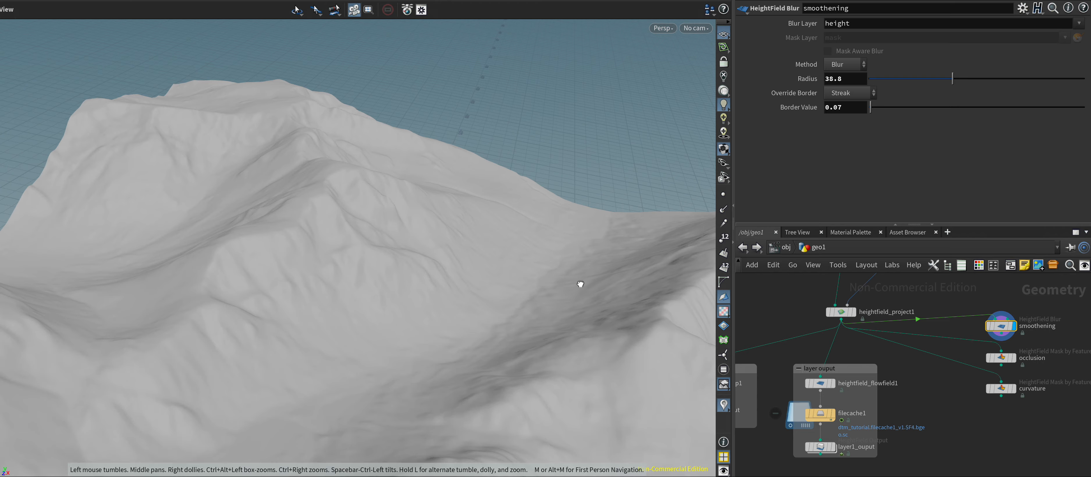
alt+drag(556, 288, 528, 302)
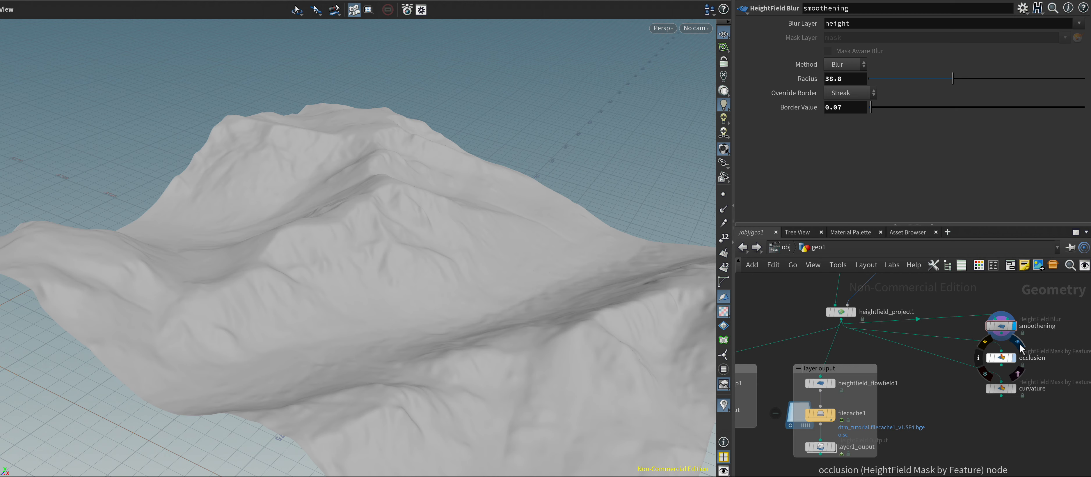
Display the occlusion node's mask on the terrain and inspect its coverage from several angles
key(r)
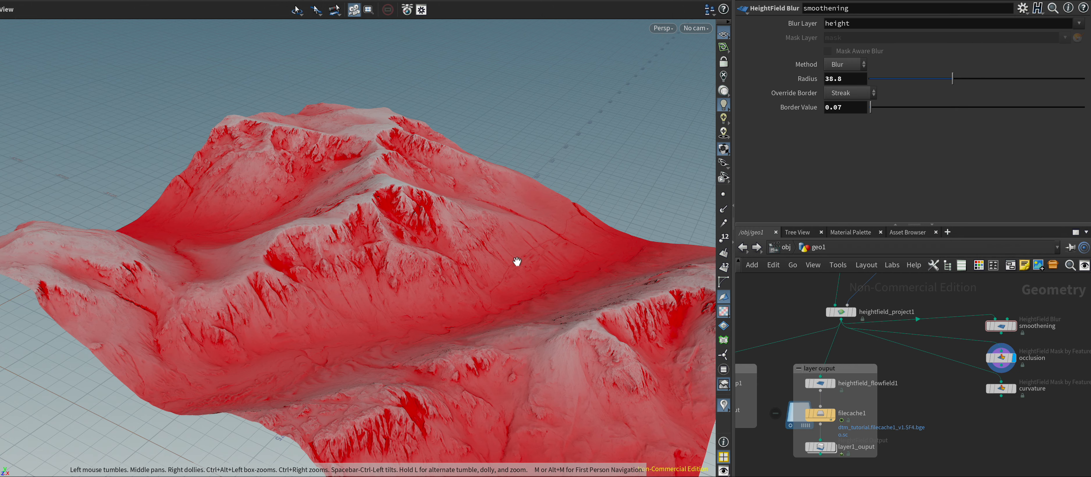
drag(519, 261, 555, 282)
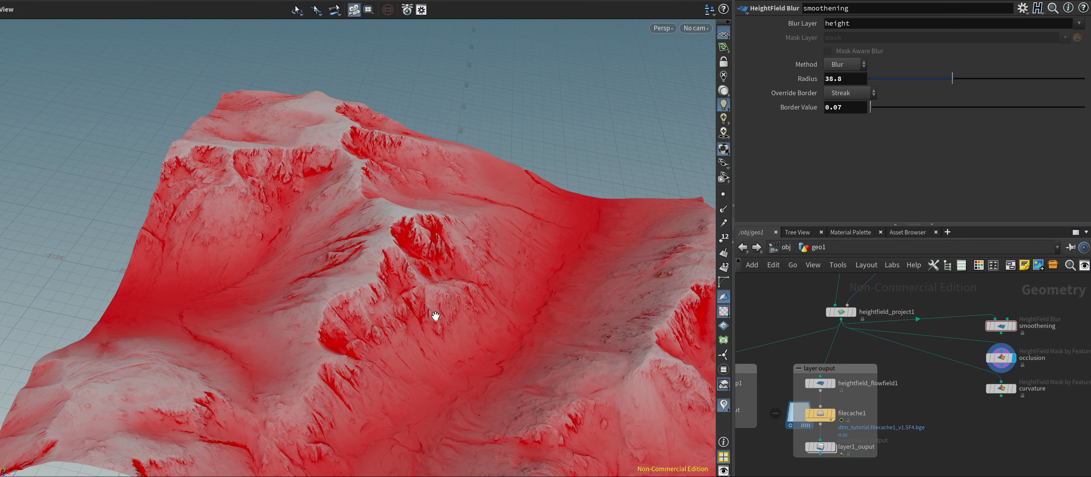
drag(482, 299, 520, 273)
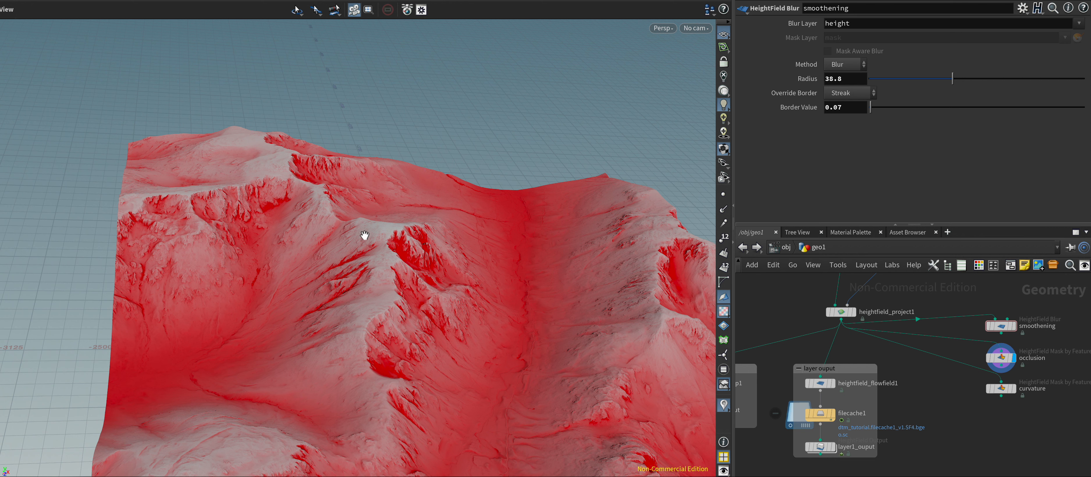
drag(548, 260, 492, 258)
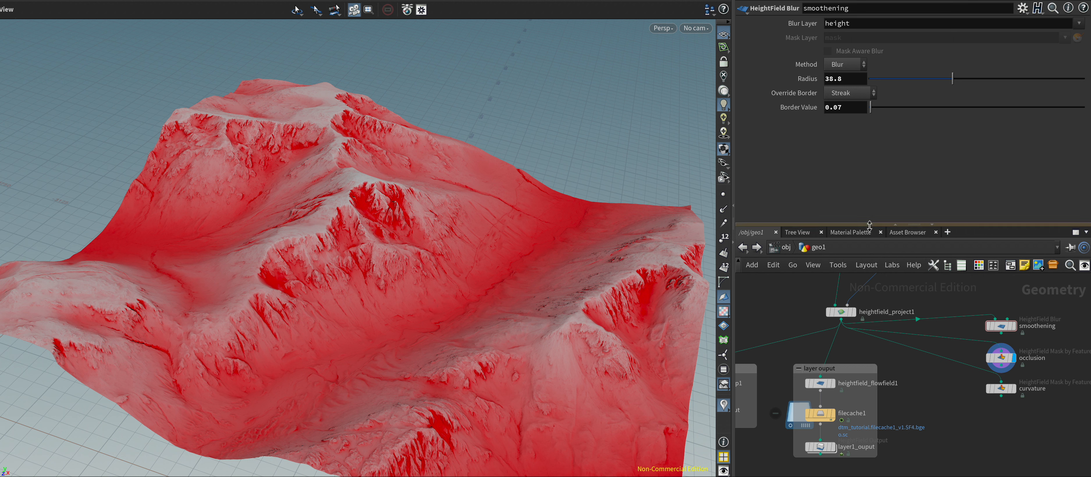
In the occlusion node, move the height ramp's starting point to about 40% of the ramp's length
click(1001, 357)
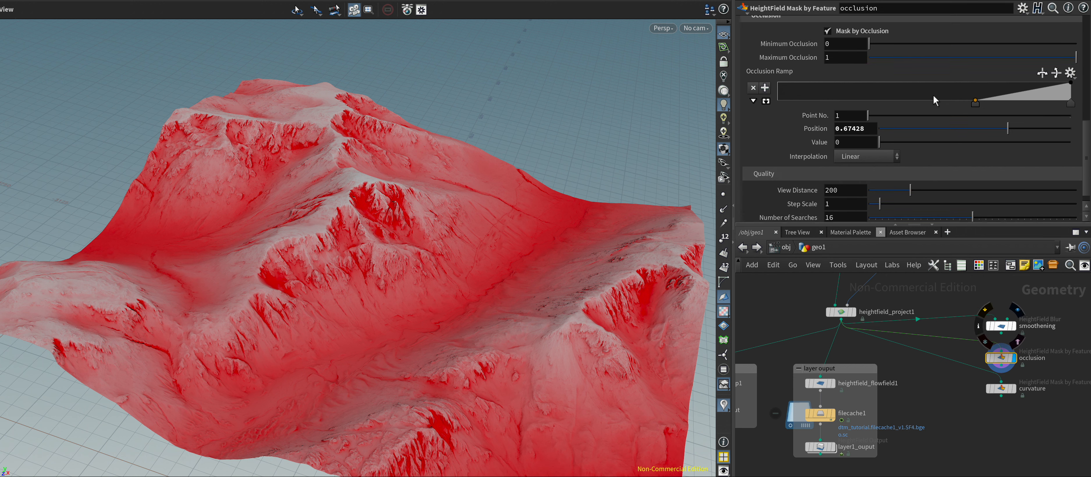
scroll(934, 97, up, 5)
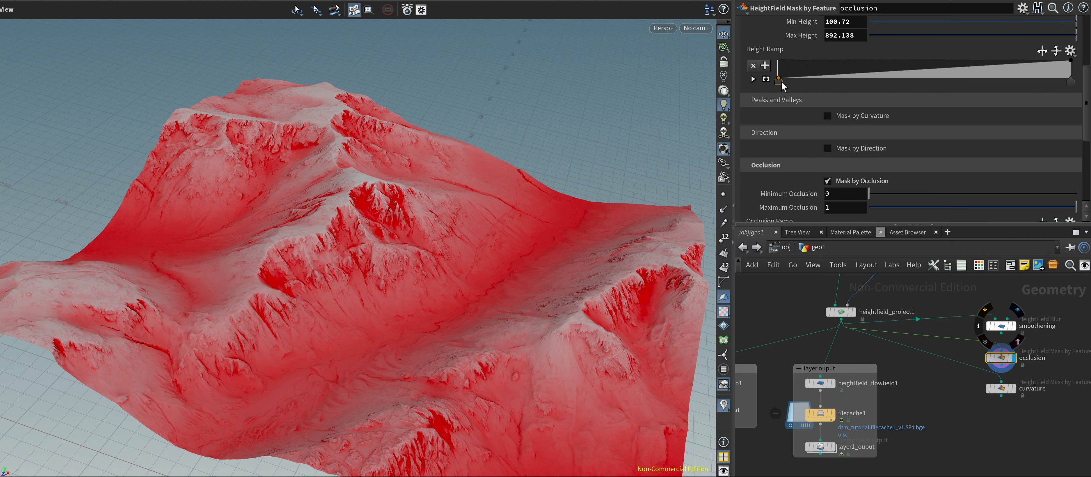
drag(780, 81, 899, 87)
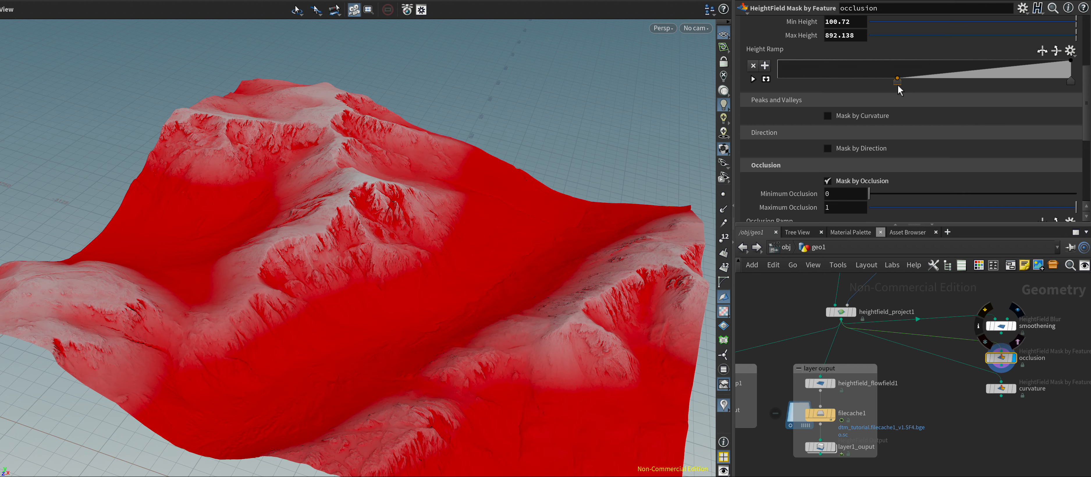
drag(492, 278, 533, 270)
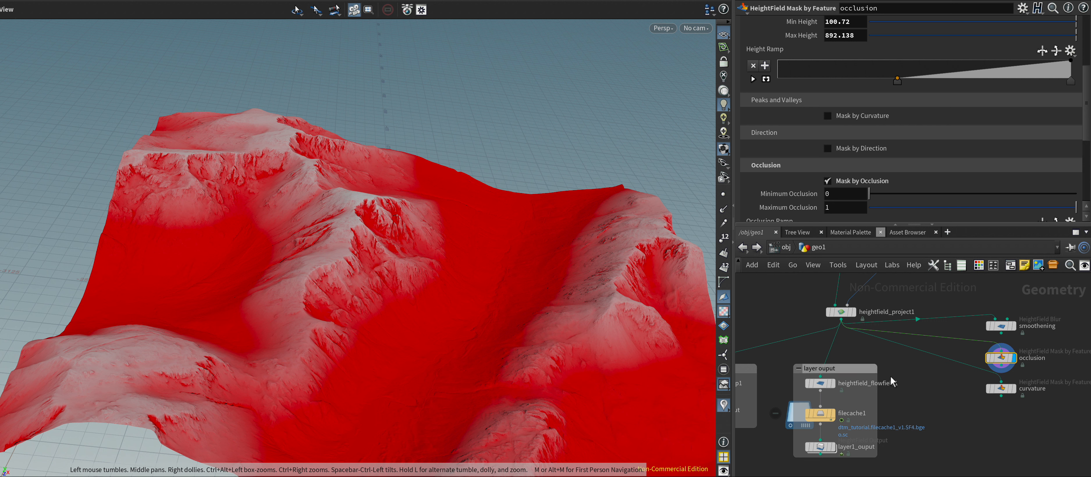
Display the curvature node's mask and compute the range for its Mask by Curvature settings
mouse_move(999, 388)
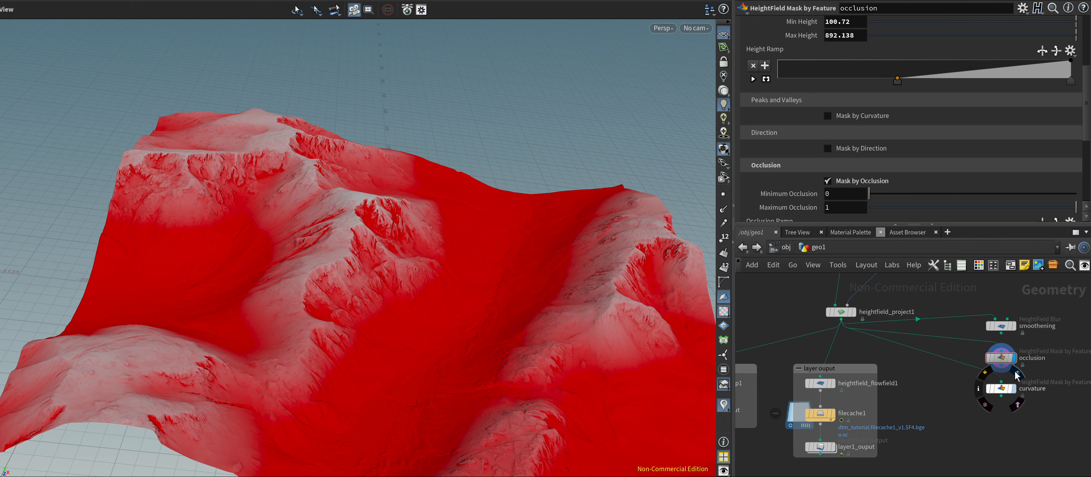
click(1012, 388)
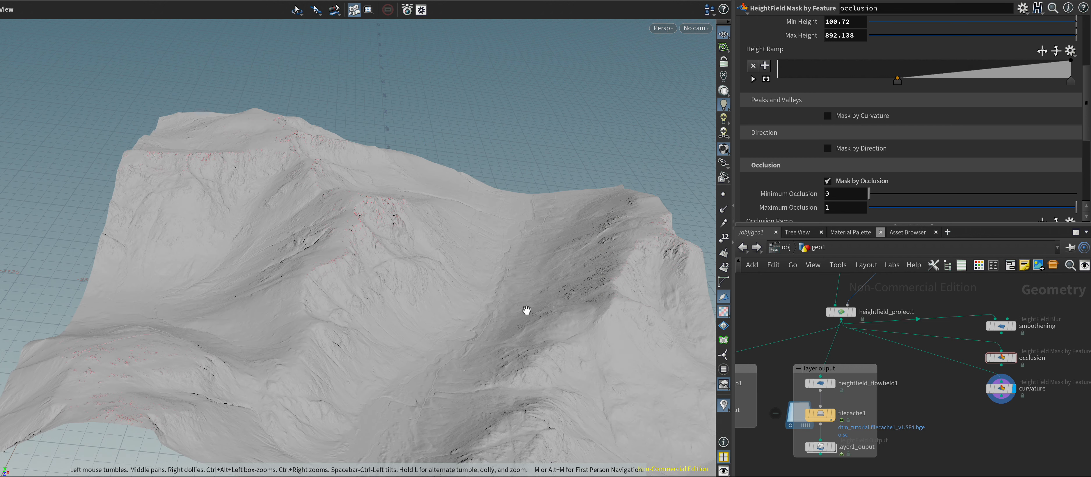
drag(516, 294, 490, 305)
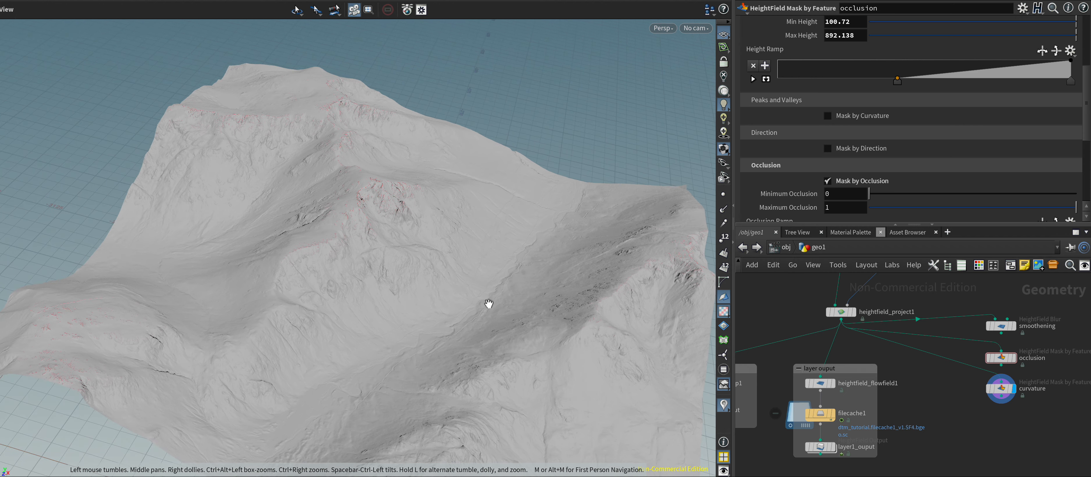
click(1001, 388)
scroll(878, 128, down, 5)
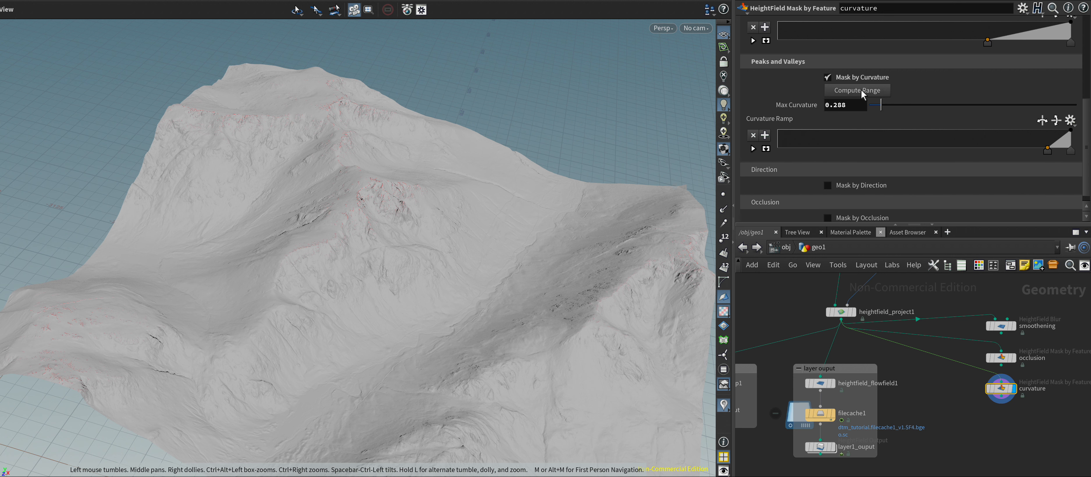
click(849, 91)
Move the curvature ramp's starting point down to about a quarter of the ramp's length
scroll(374, 200, up, 8)
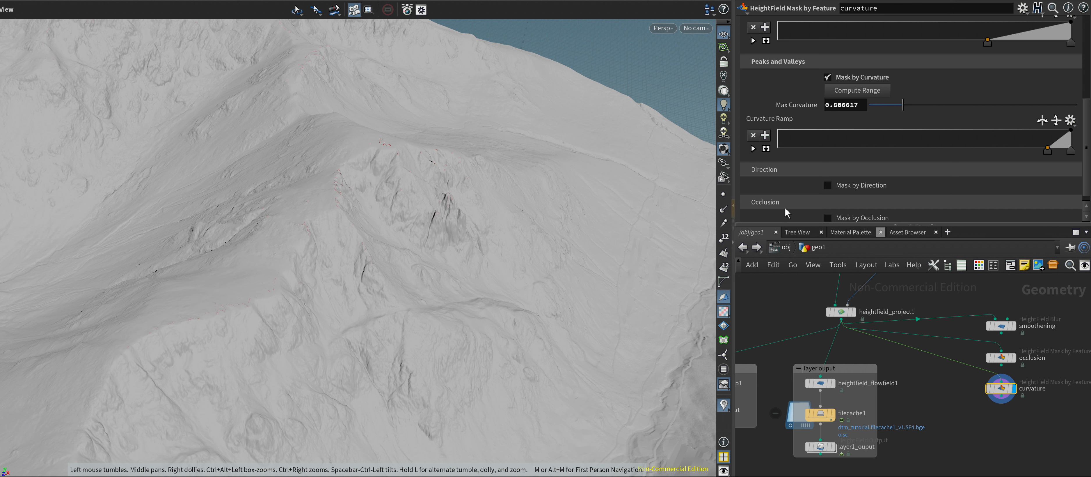
drag(1047, 149, 900, 149)
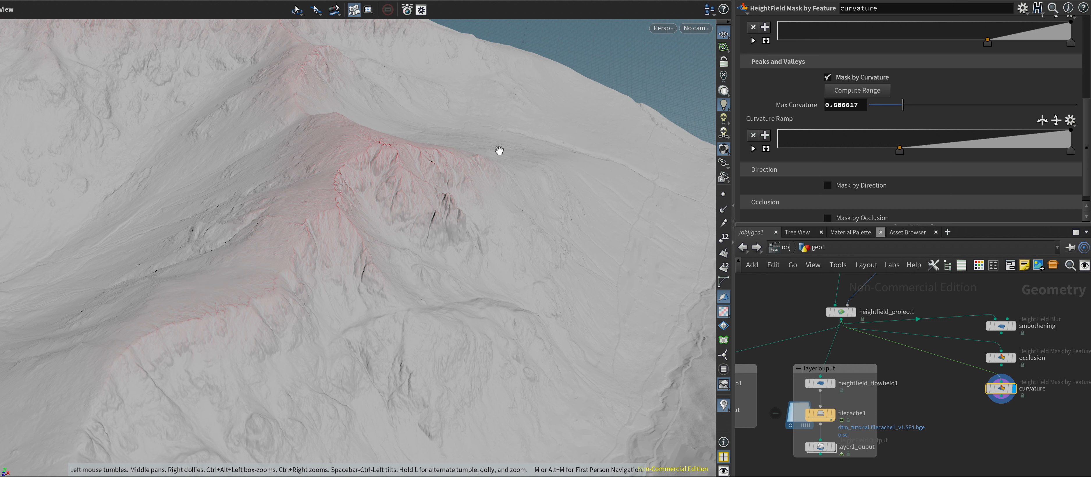
drag(900, 149, 852, 150)
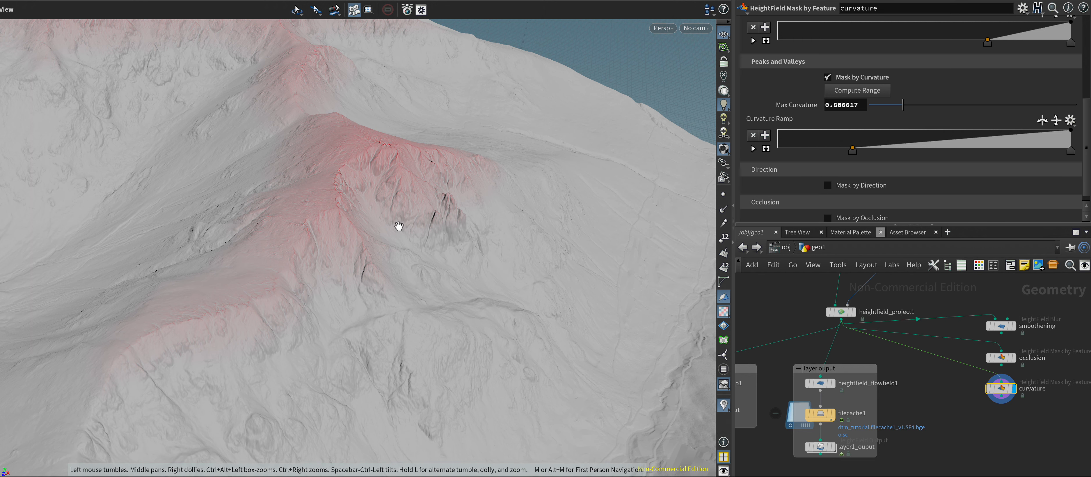
Examine the curvature mask along the mountain's ridges and the rock faces below the peak
drag(399, 247, 419, 259)
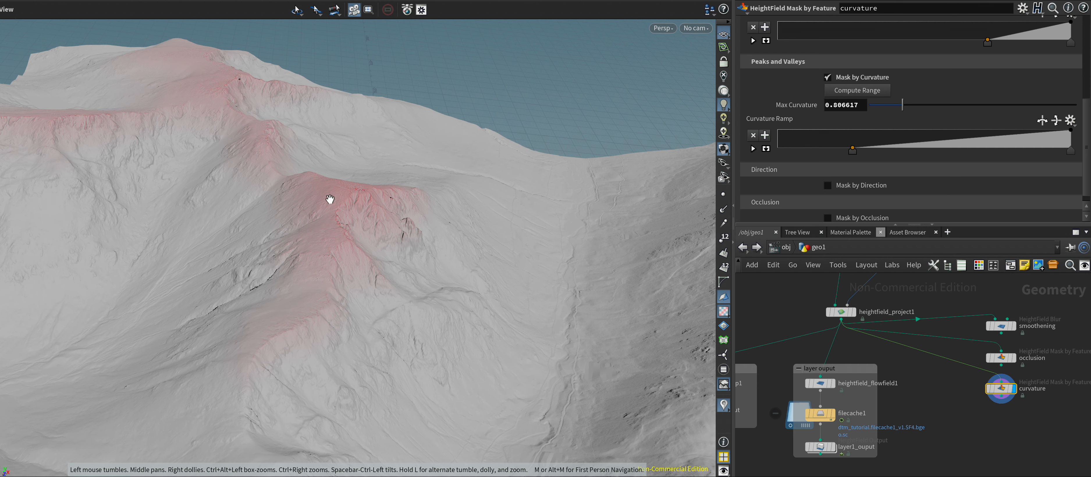
drag(474, 300, 457, 345)
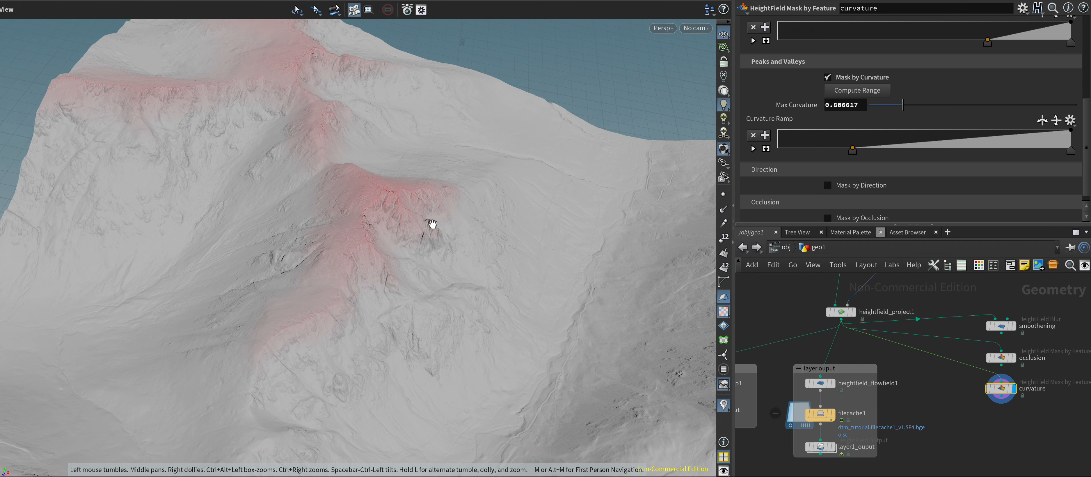
scroll(451, 231, up, 3)
scroll(457, 231, up, 5)
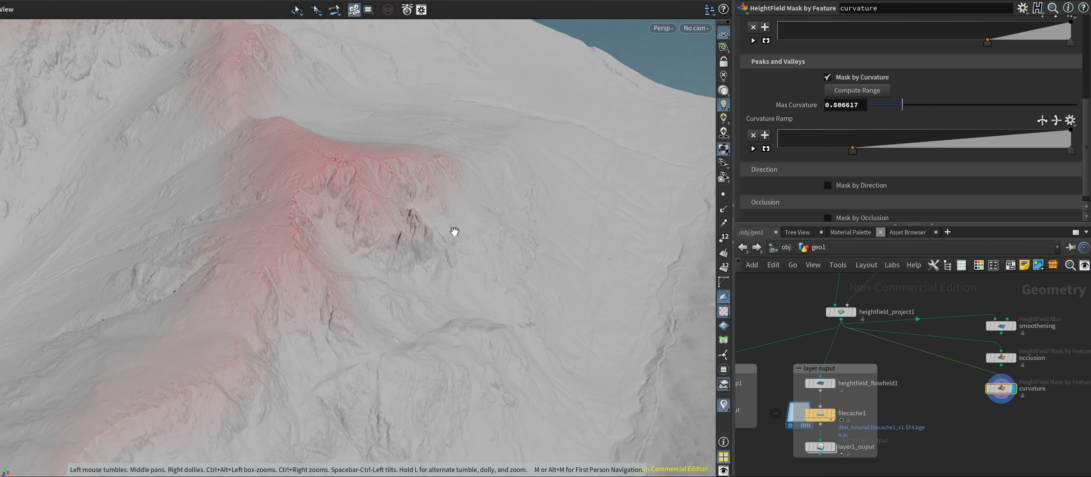
scroll(426, 227, up, 2)
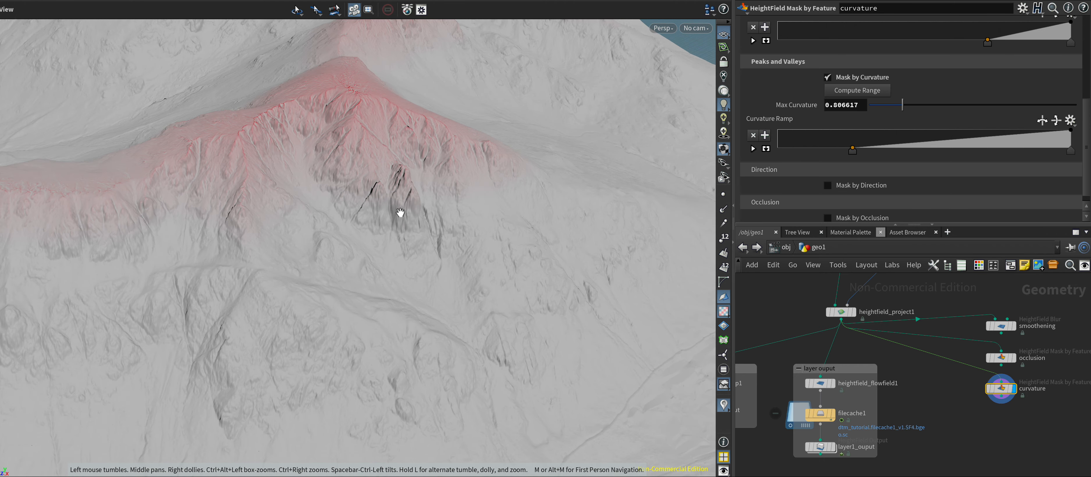
drag(503, 240, 507, 264)
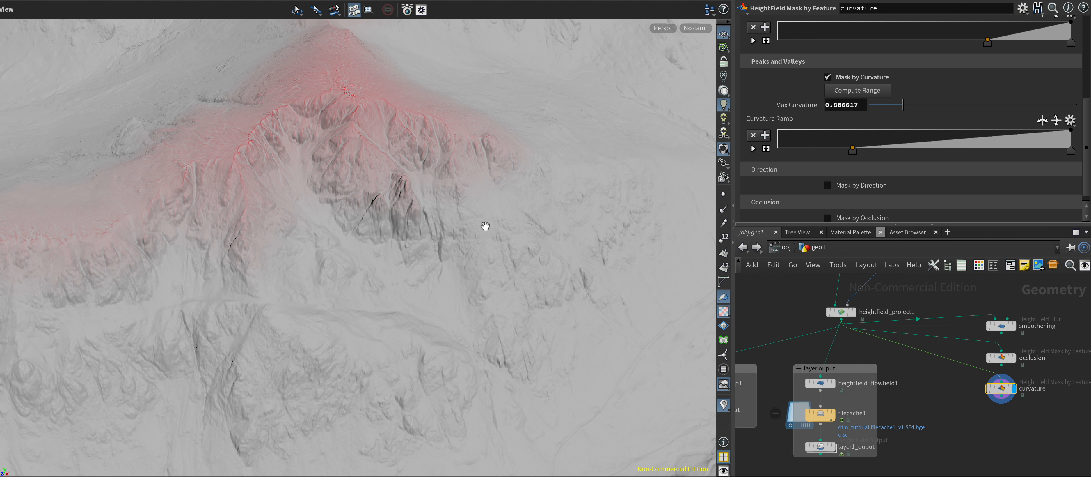
drag(468, 227, 422, 172)
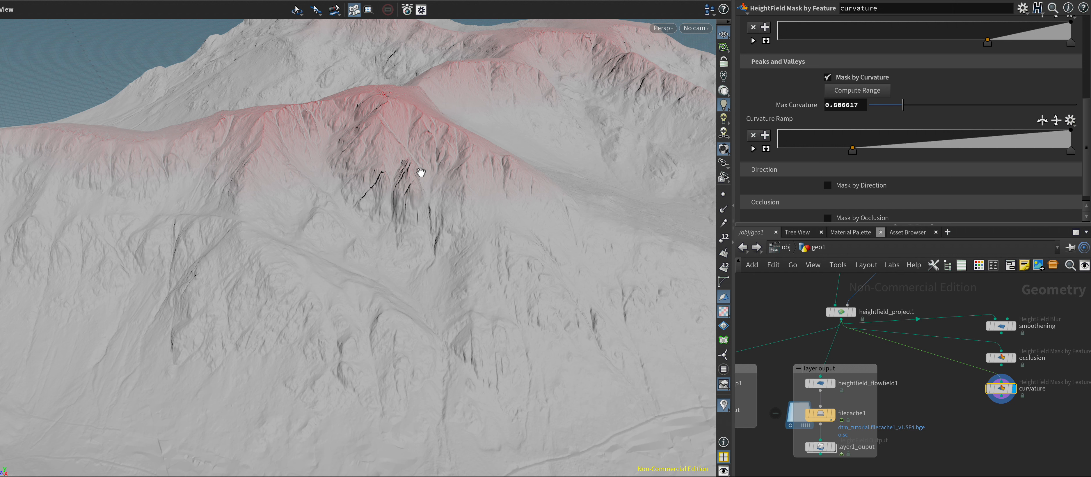